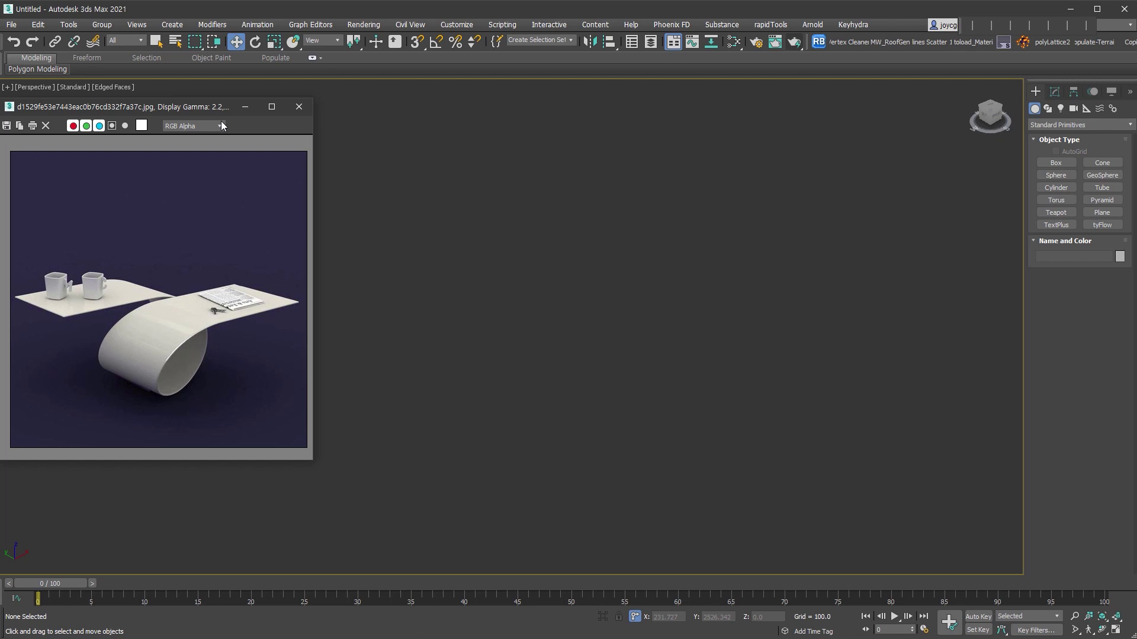
Create a flat plane in the perspective view with length 400 and width 3000
left_click(1102, 213)
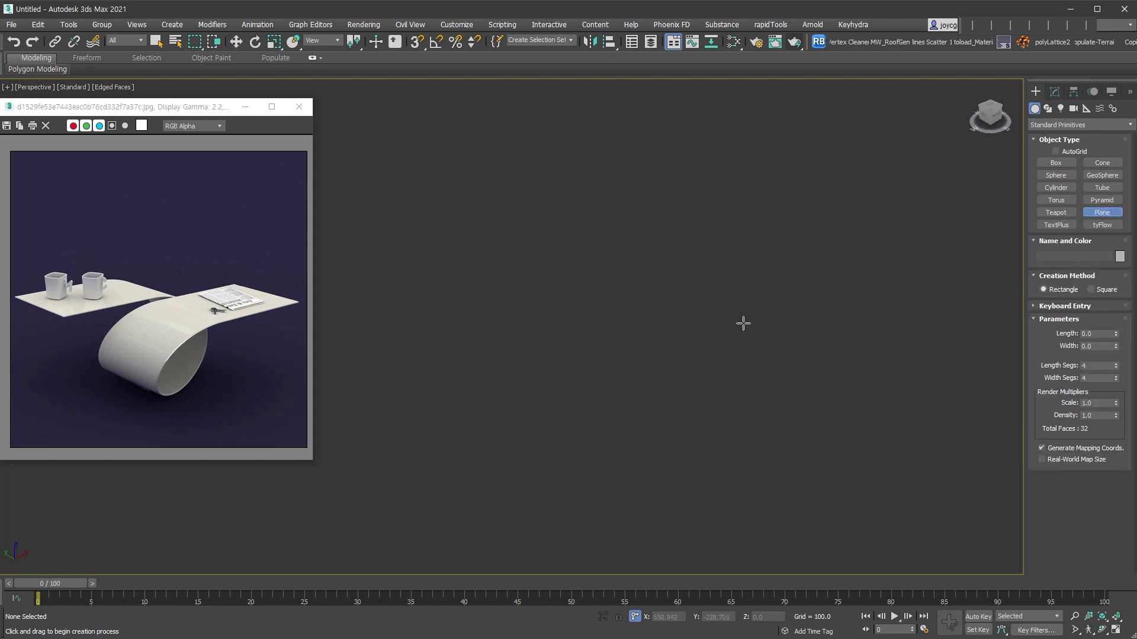
left_click_drag(779, 207, 354, 542)
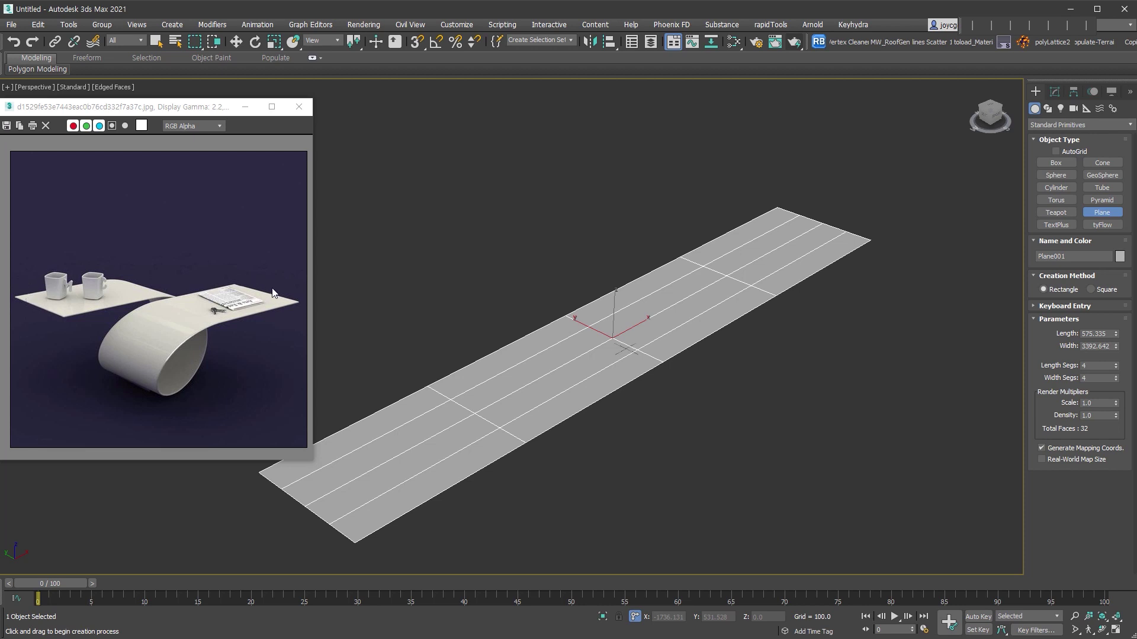
double_click(1099, 333)
type("400")
key("Tab")
type("3000")
key("Return")
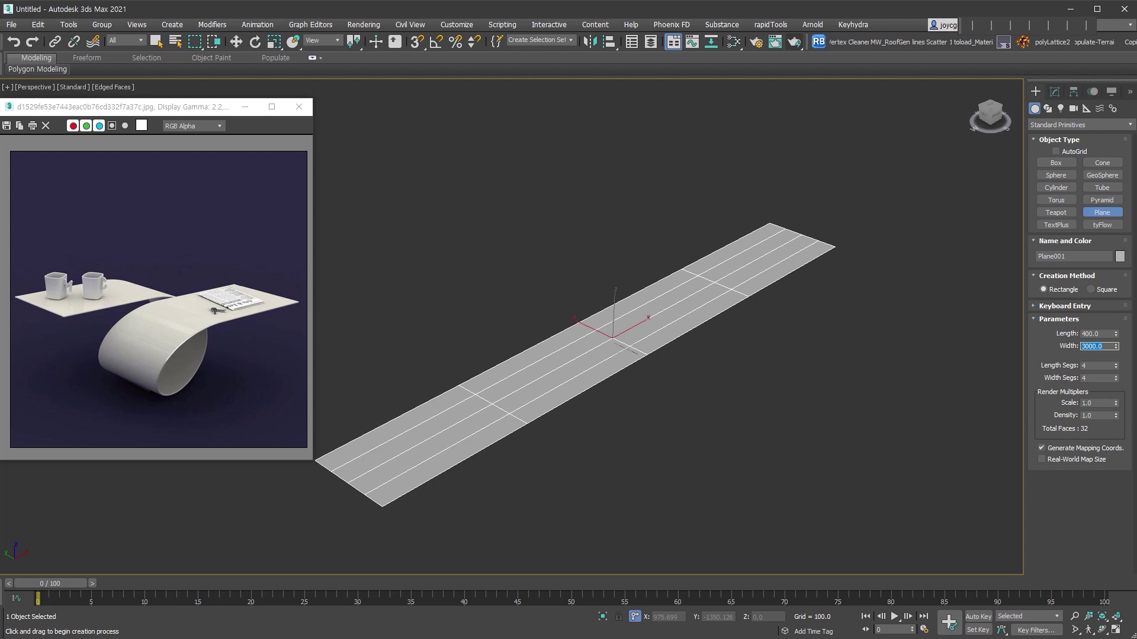
Subdivide the plane with 1 length segment and 130 width segments
right_click(1116, 366)
middle_click_drag(726, 327, 774, 286)
key("Tab")
key("Tab")
type("1")
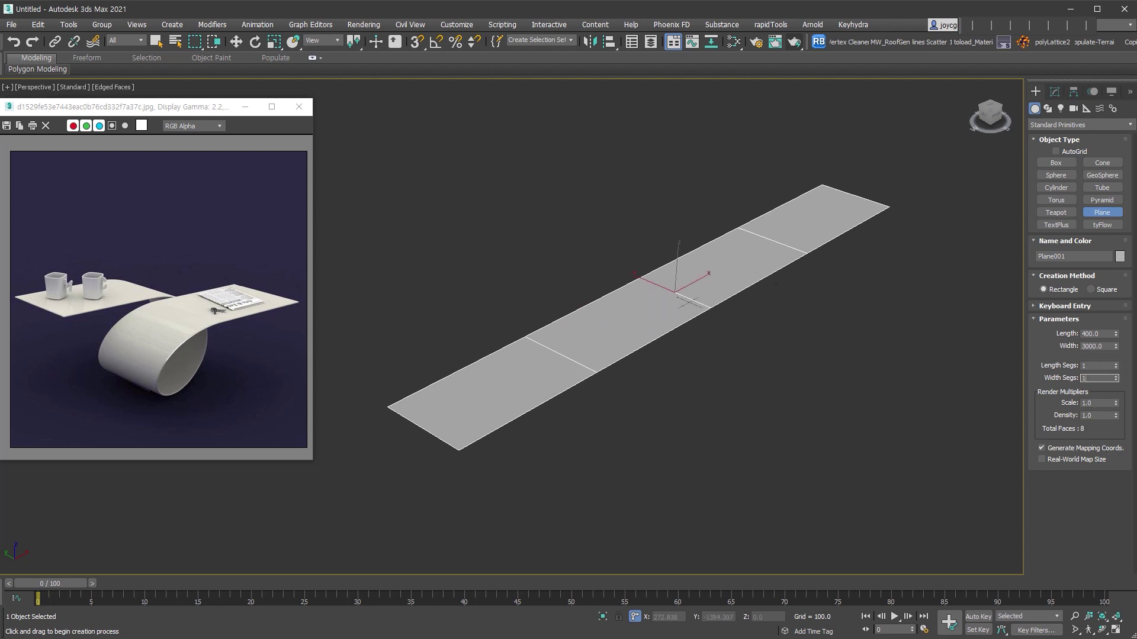
type("30")
key("Return")
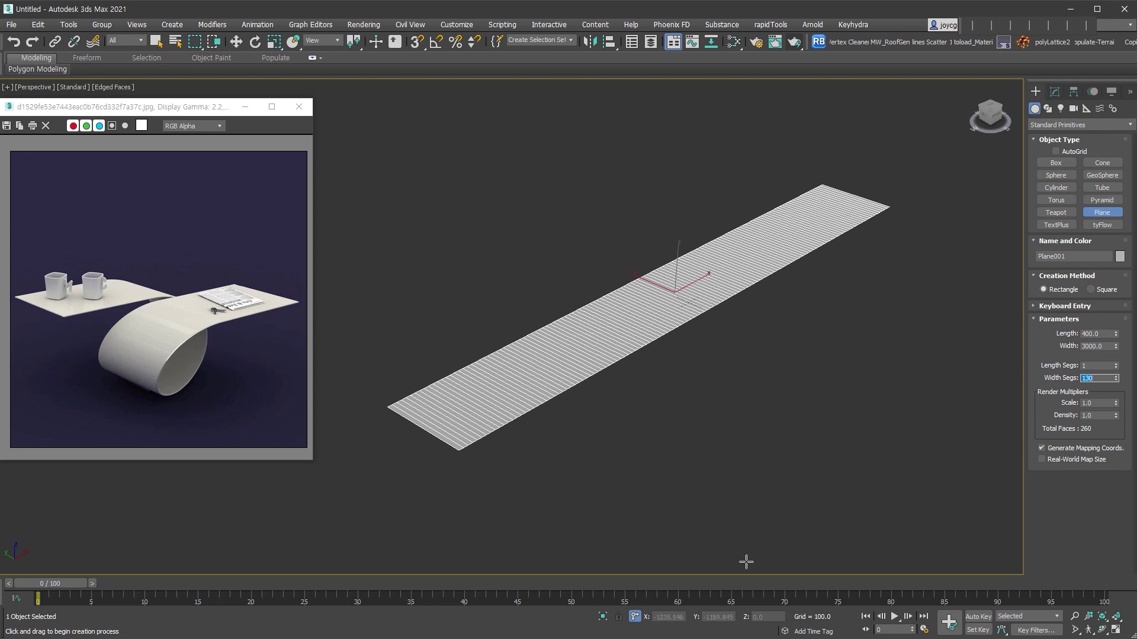
key("w")
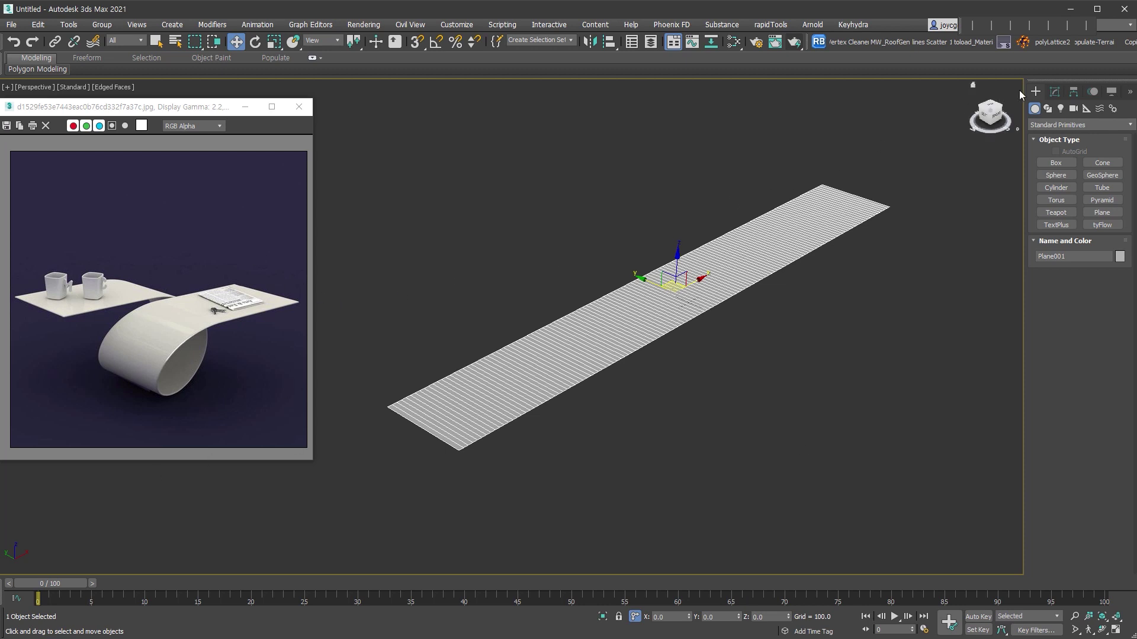
Apply a Bend modifier to the plane and bend it 360 degrees along the X axis
left_click(1054, 92)
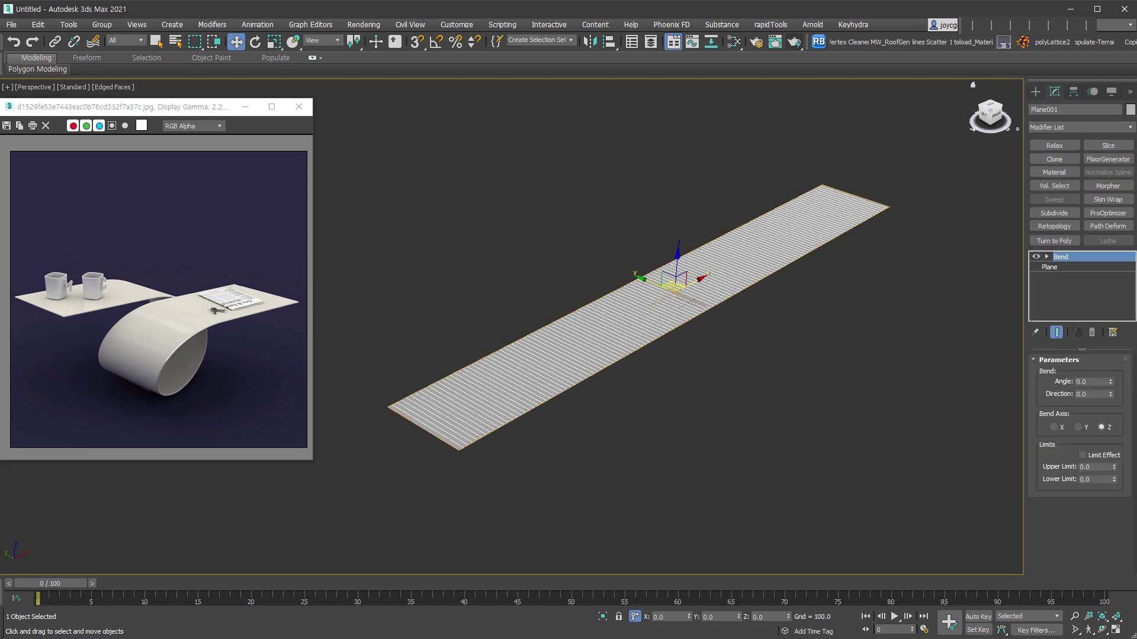
left_click_drag(1111, 382, 1105, 358)
left_click(1054, 427)
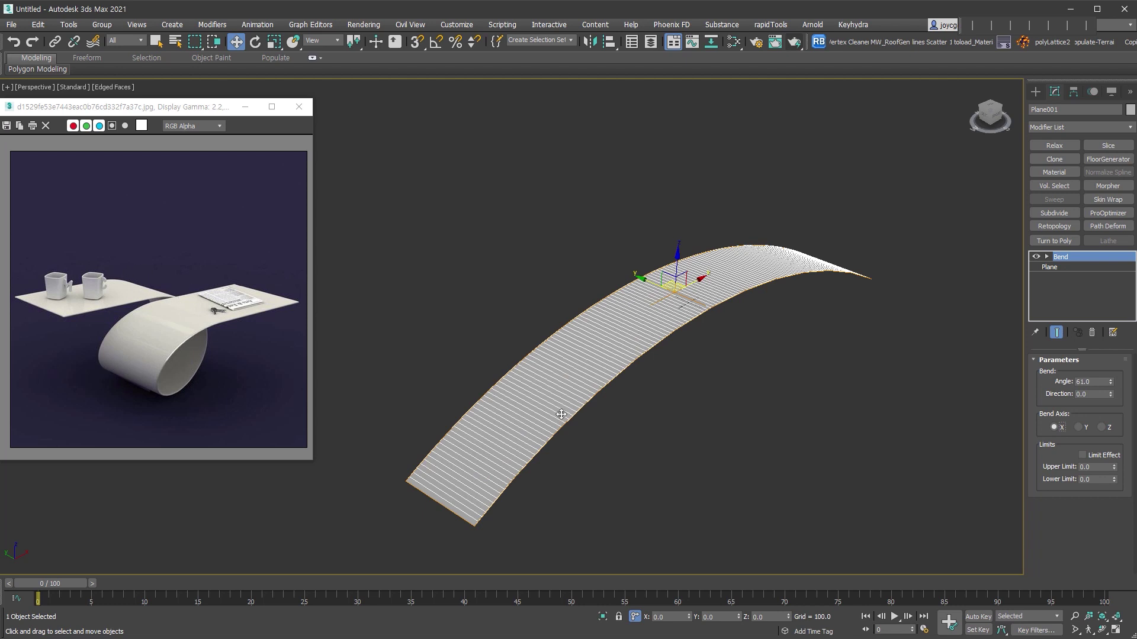
left_click(1079, 427)
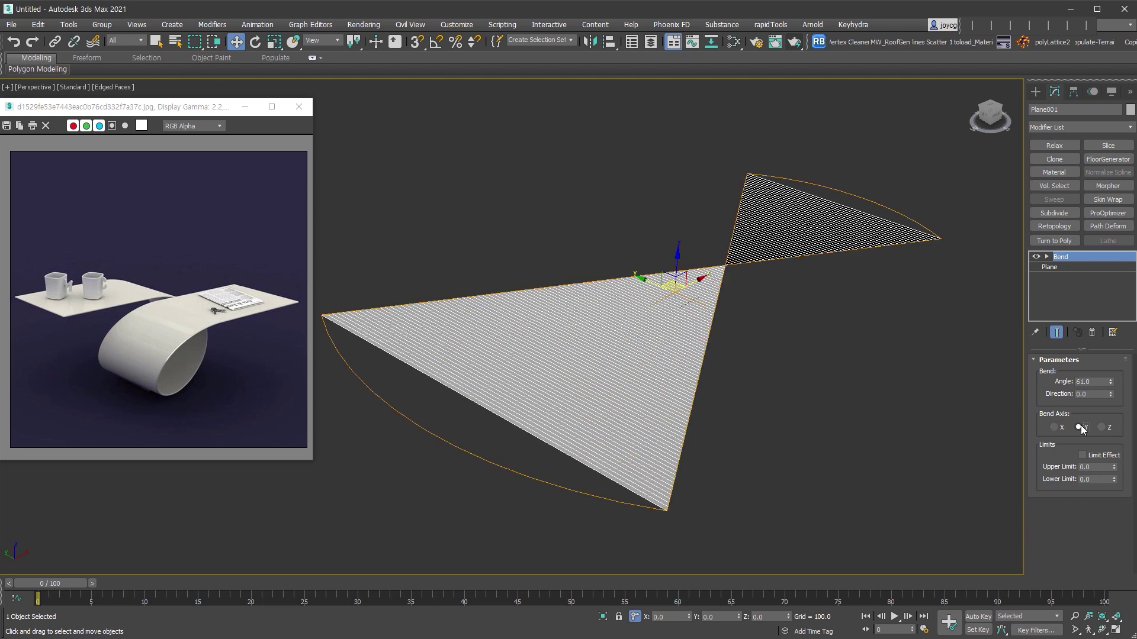
left_click(1055, 428)
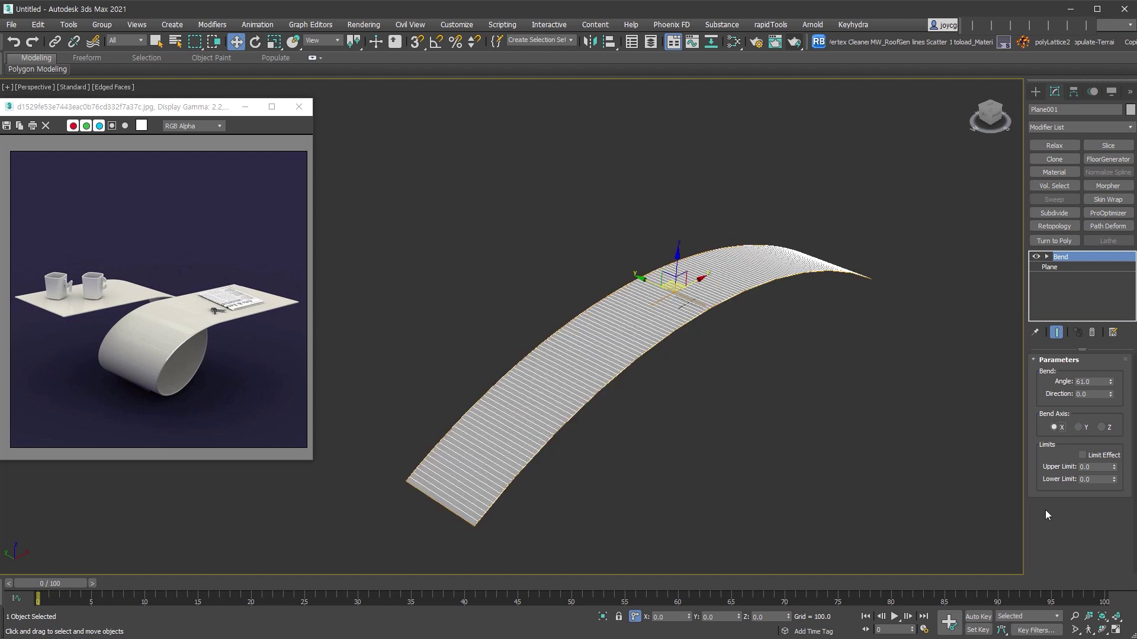
left_click_drag(1111, 382, 1130, 408)
double_click(1083, 382)
type("360")
key("Return")
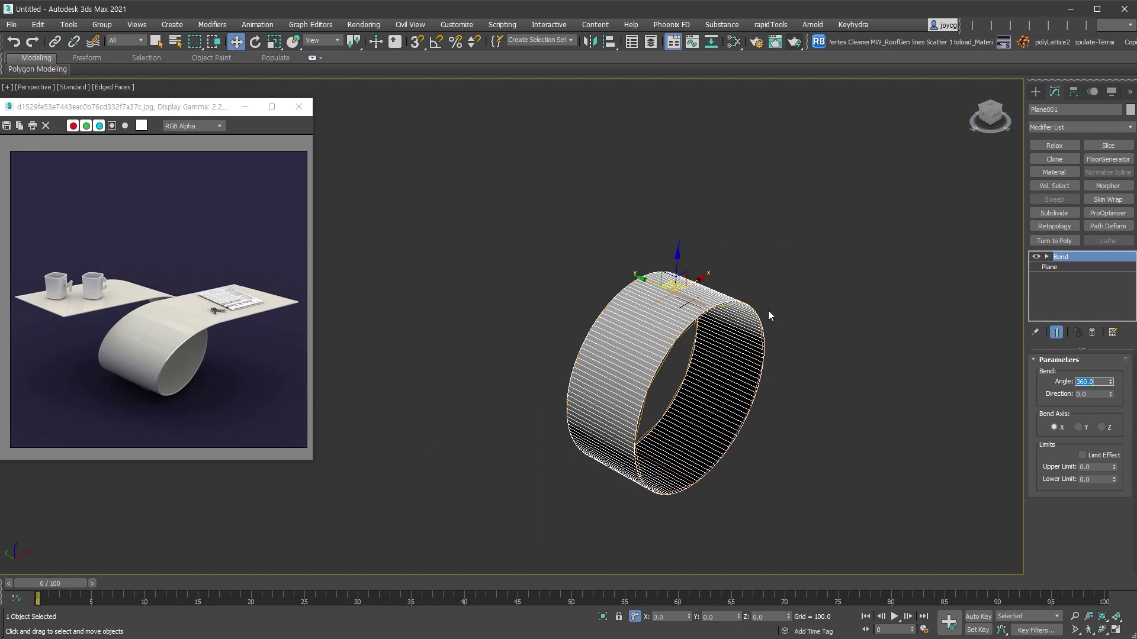
Turn on the bend's limit effect and move the Bend center in the negative X direction
left_click(1115, 457)
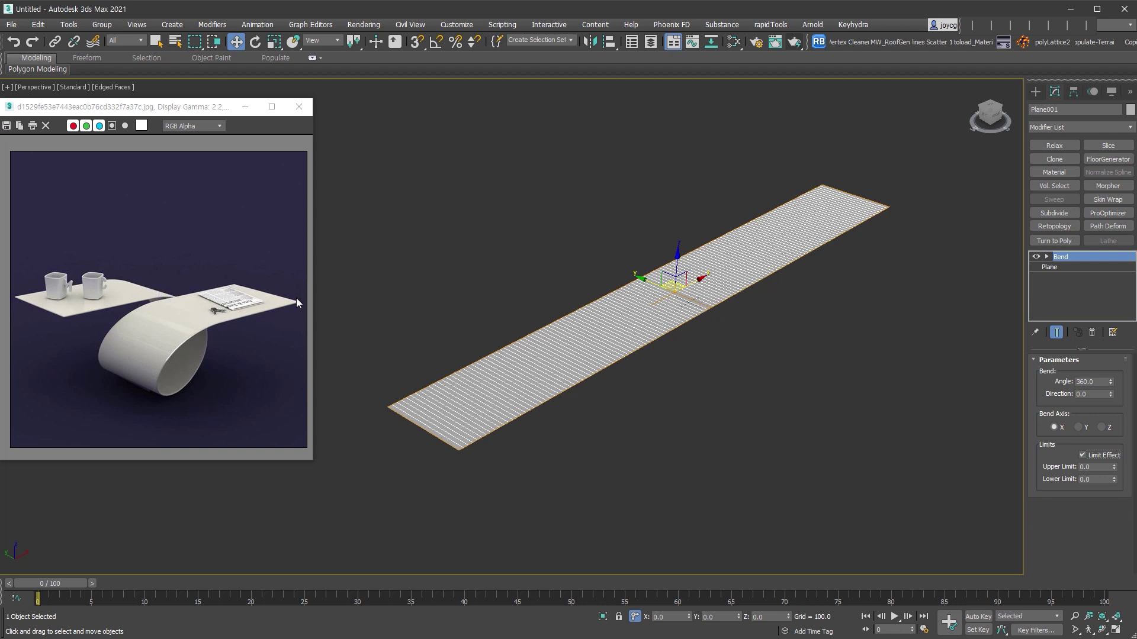
left_click(675, 291)
left_click(1047, 256)
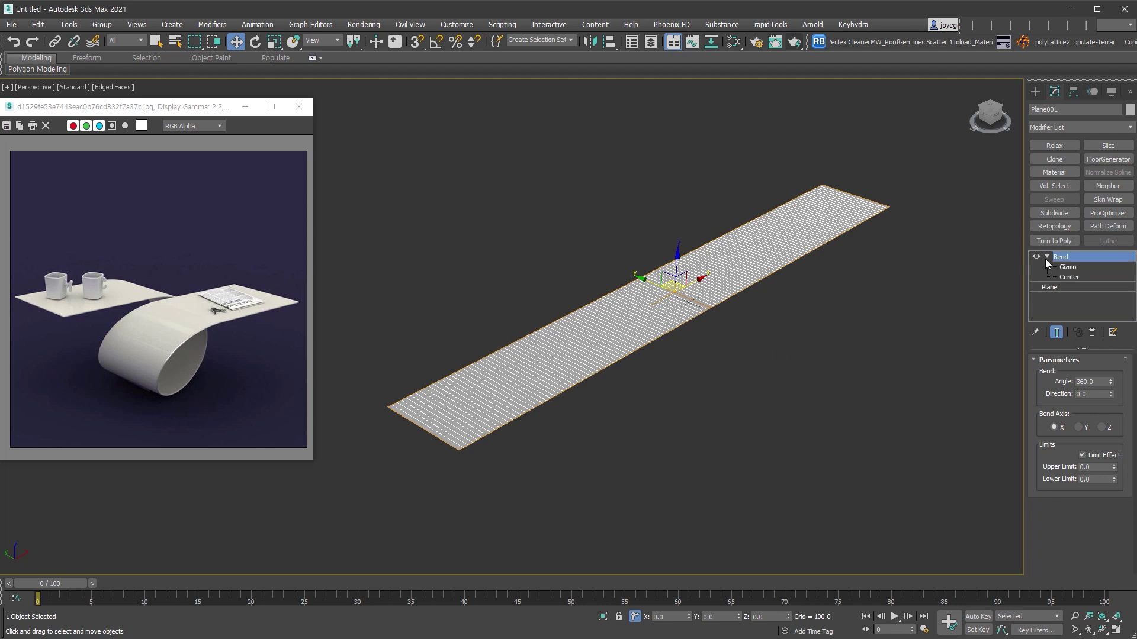
left_click(1070, 277)
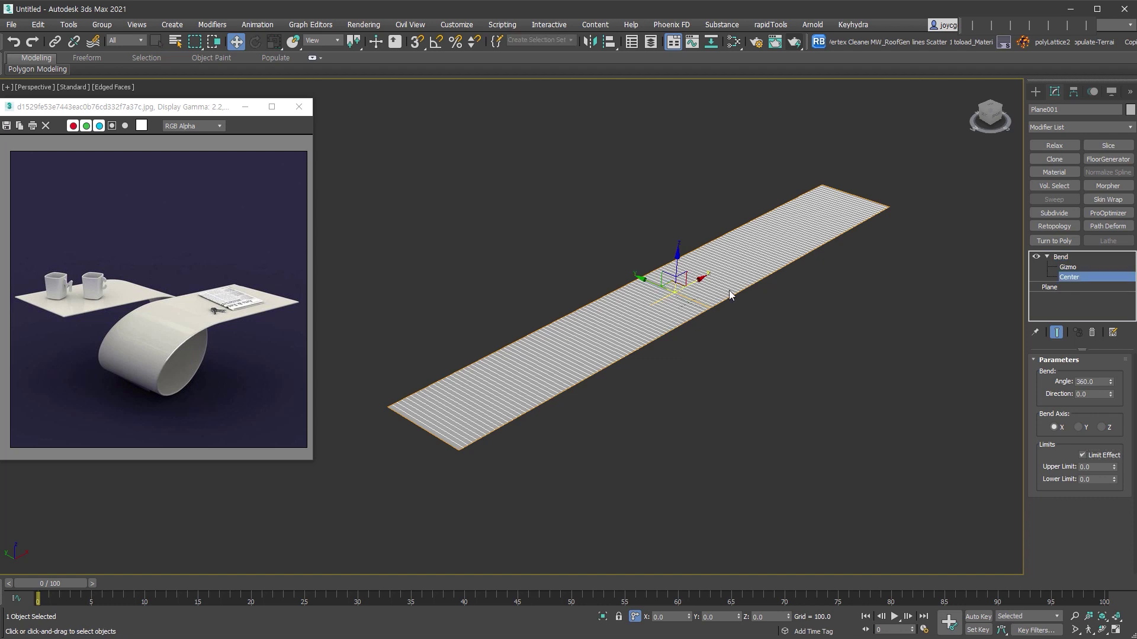
type("-8")
key("Return")
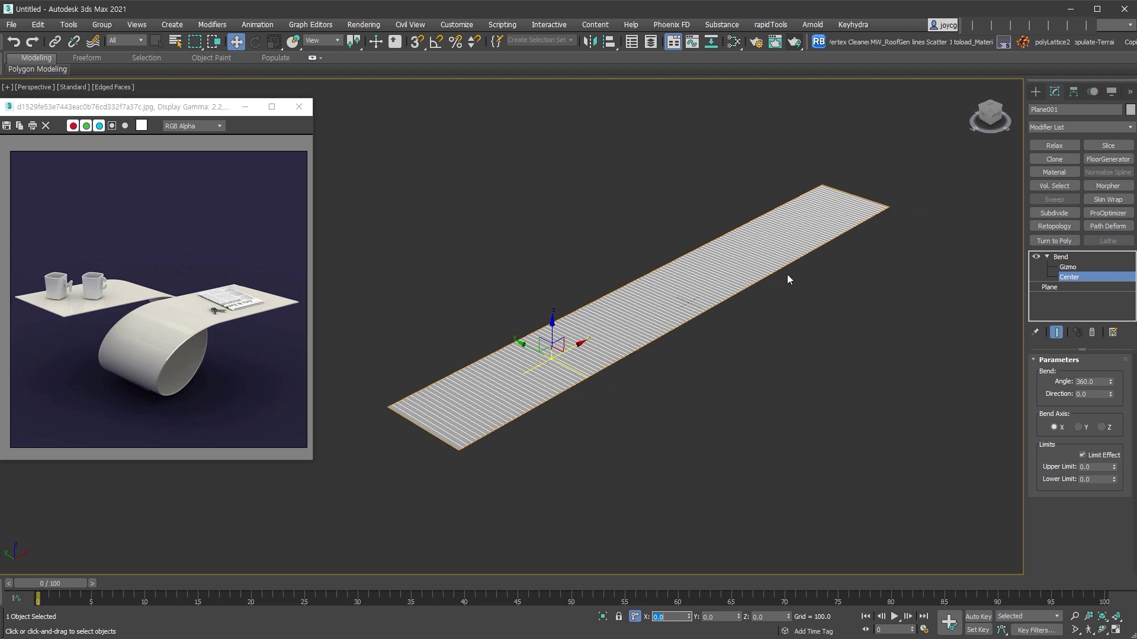
Set the bend's upper limit to 1600 to form a partial loop
left_click(1082, 455)
left_click(1102, 468)
type("16")
key("Return")
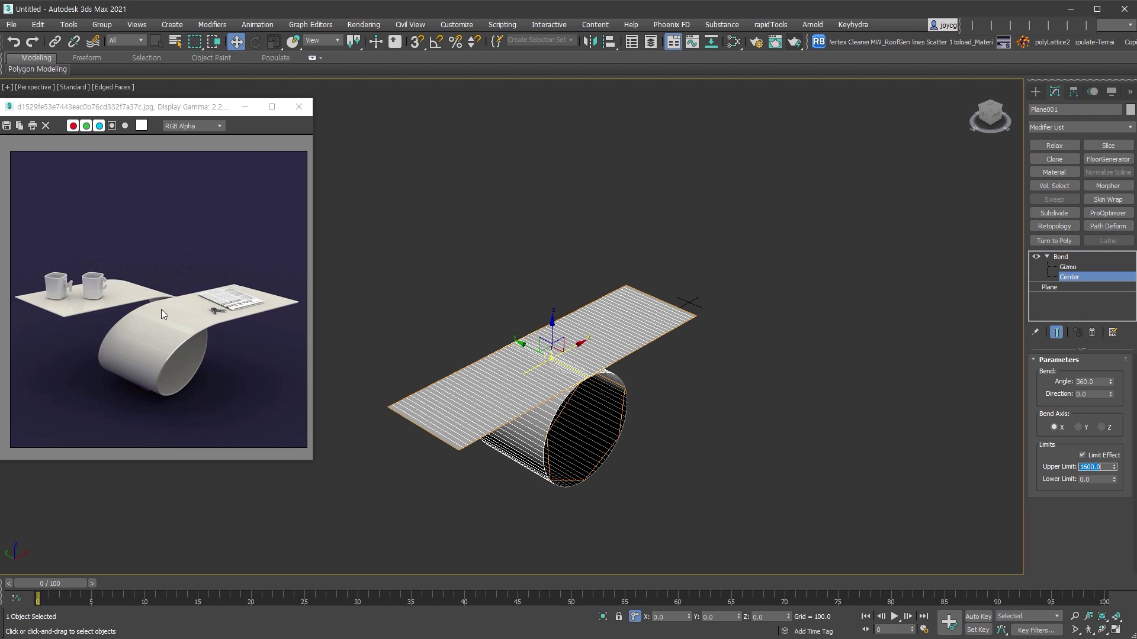
Rotate the Bend gizmo about its vertical axis so the flat ends sit side by side, and check the offset from above
left_click(1079, 267)
right_click(588, 355)
left_click(632, 370)
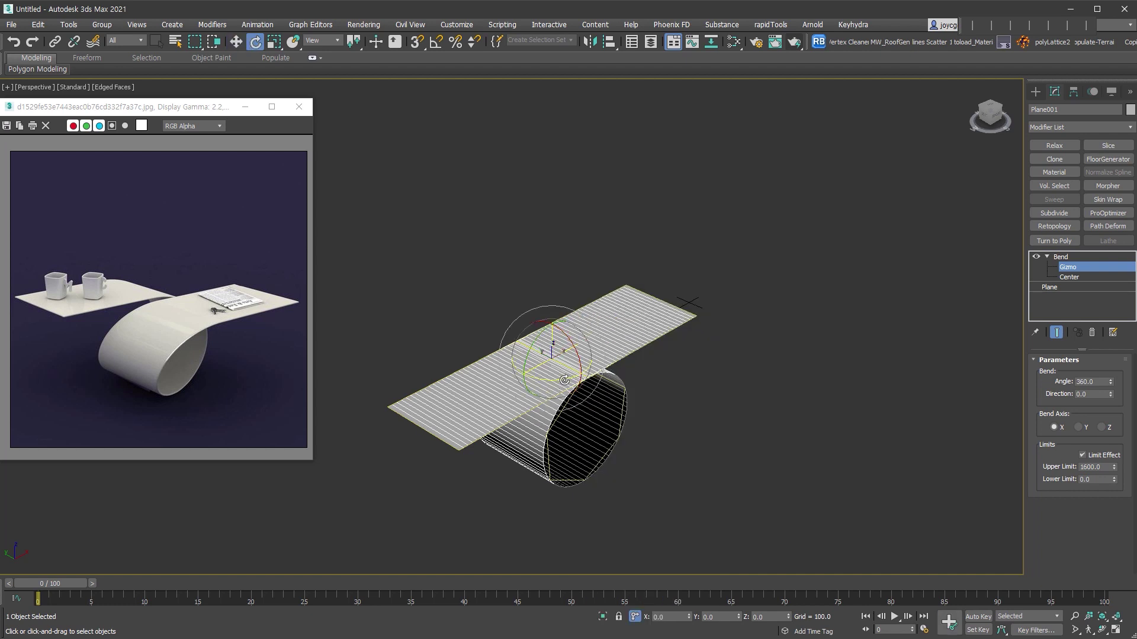
mouse_move(564, 379)
left_mouse_down()
mouse_move(562, 361)
mouse_move(565, 378)
mouse_move(582, 371)
left_mouse_up()
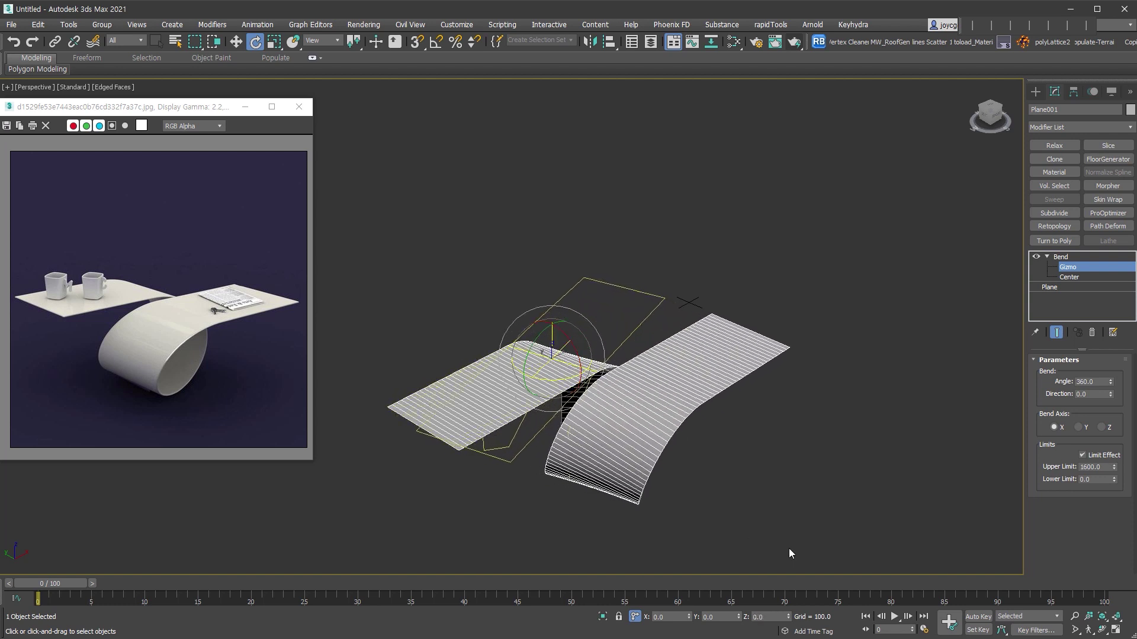
key("t")
scroll(782, 481, "down", 3)
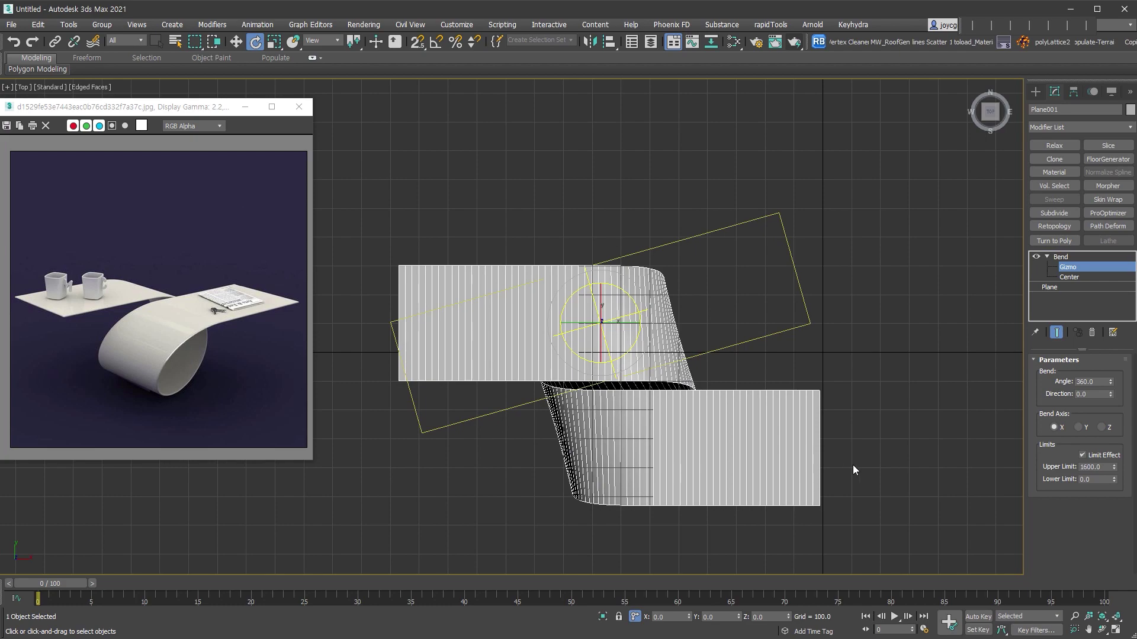
middle_click_drag(740, 513, 751, 437, "alt")
key("p")
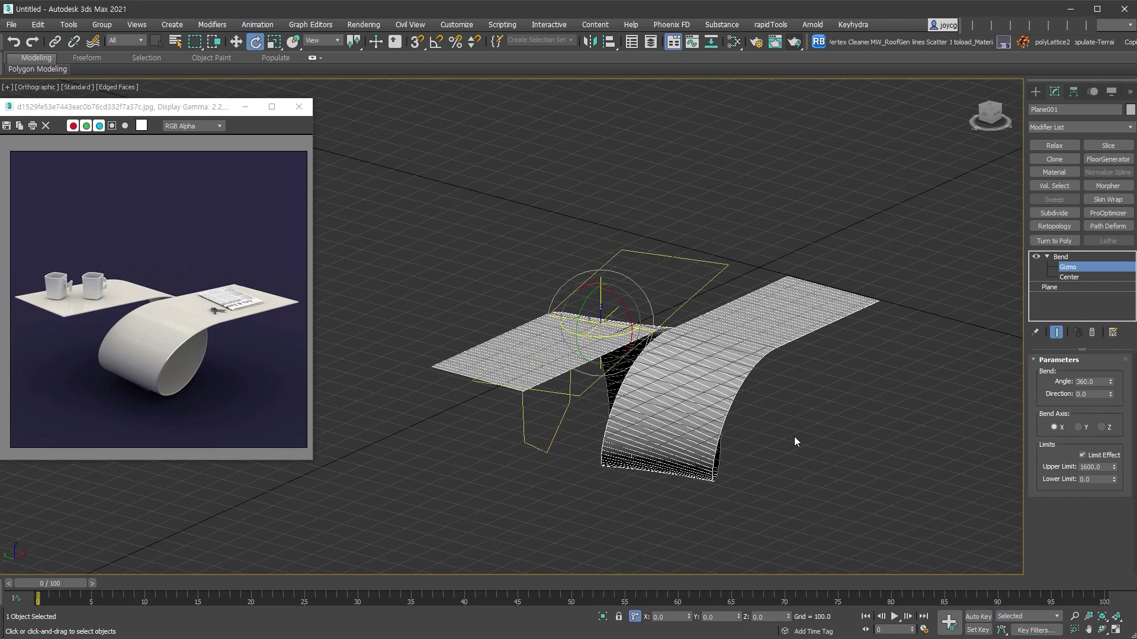
middle_click_drag(764, 441, 752, 357)
scroll(752, 357, "up", 1)
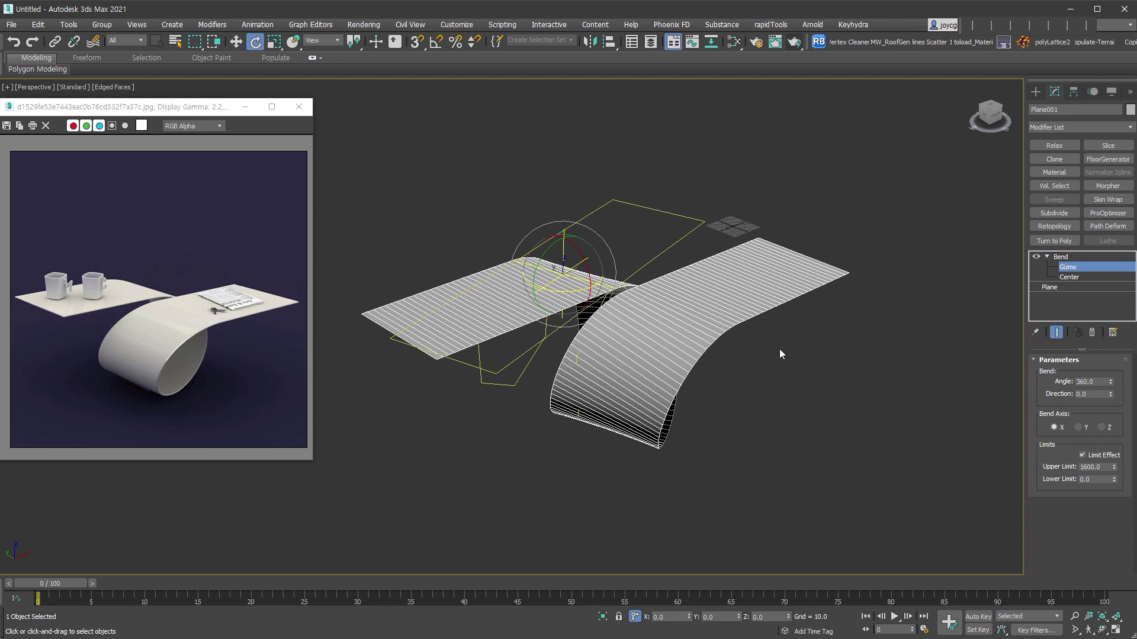
Add a Shell modifier to the bent plane with an outer amount of 5.5
key("ctrl+m")
left_click(755, 424)
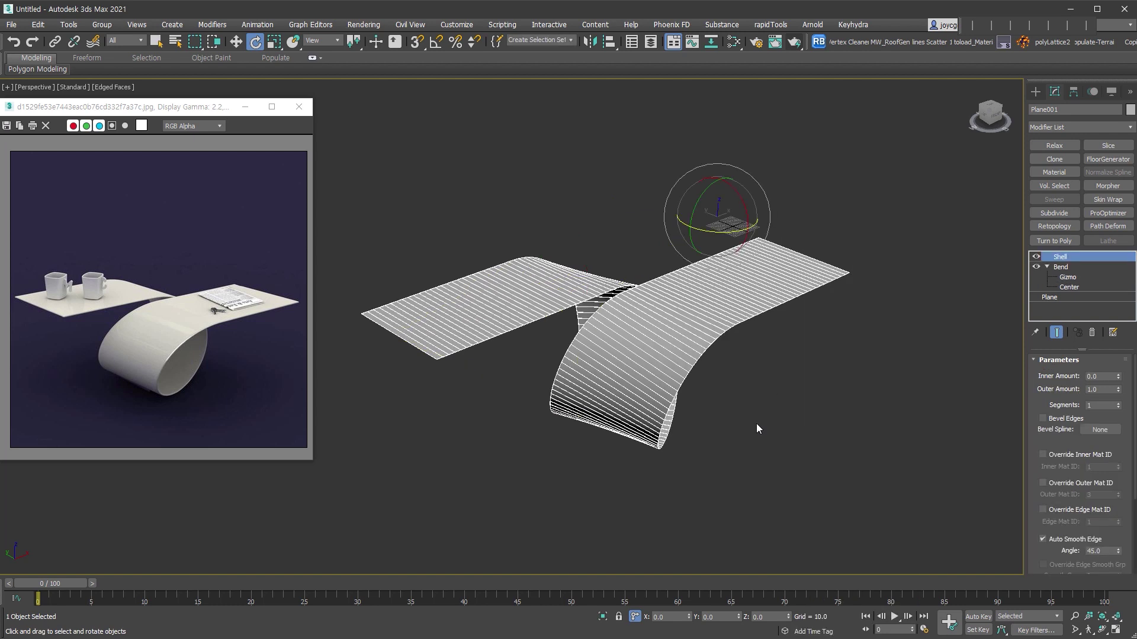
middle_click_drag(757, 427, 815, 426, "alt")
left_click_drag(1118, 391, 1111, 369)
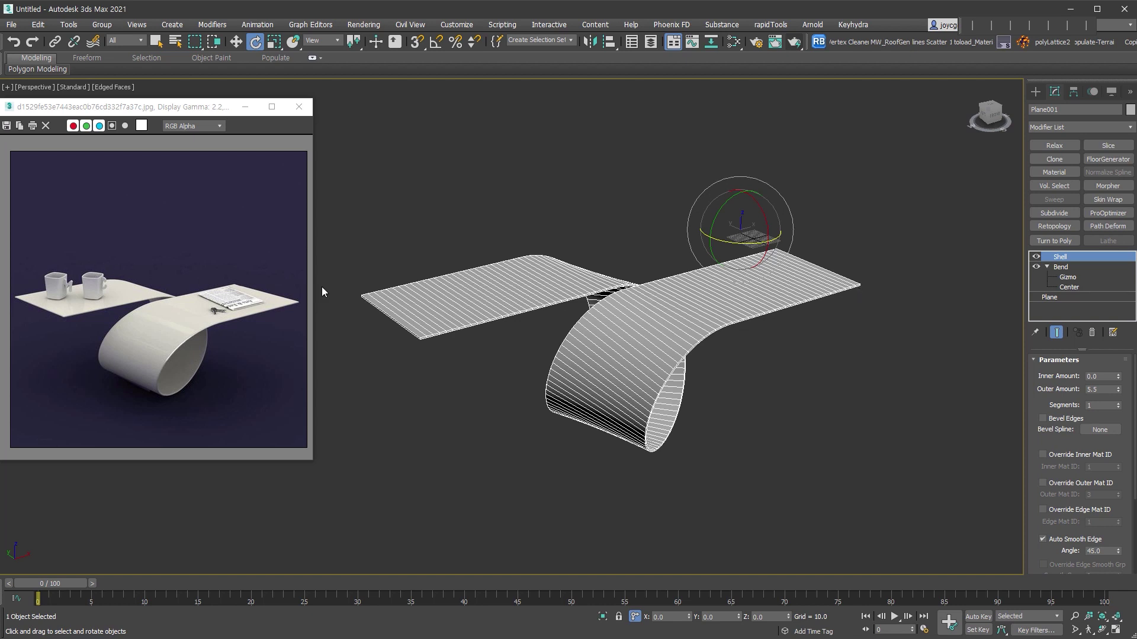
Create a VRayMtl material and give it a slightly desaturated yellow diffuse color
left_click(737, 50)
left_click_drag(73, 297, 263, 267)
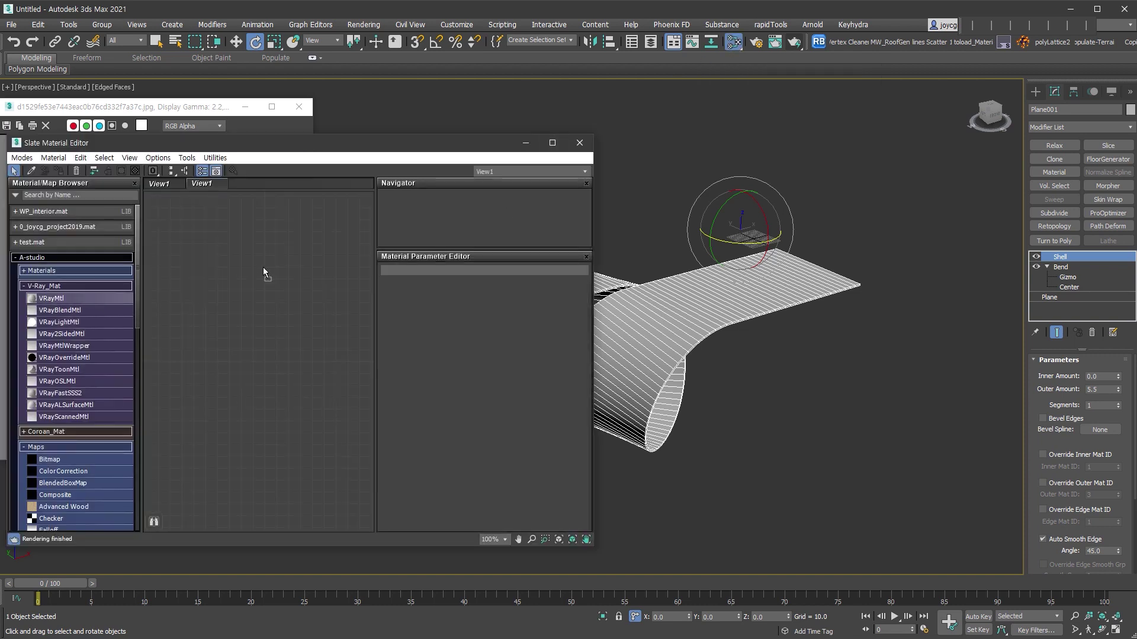
left_click(459, 298)
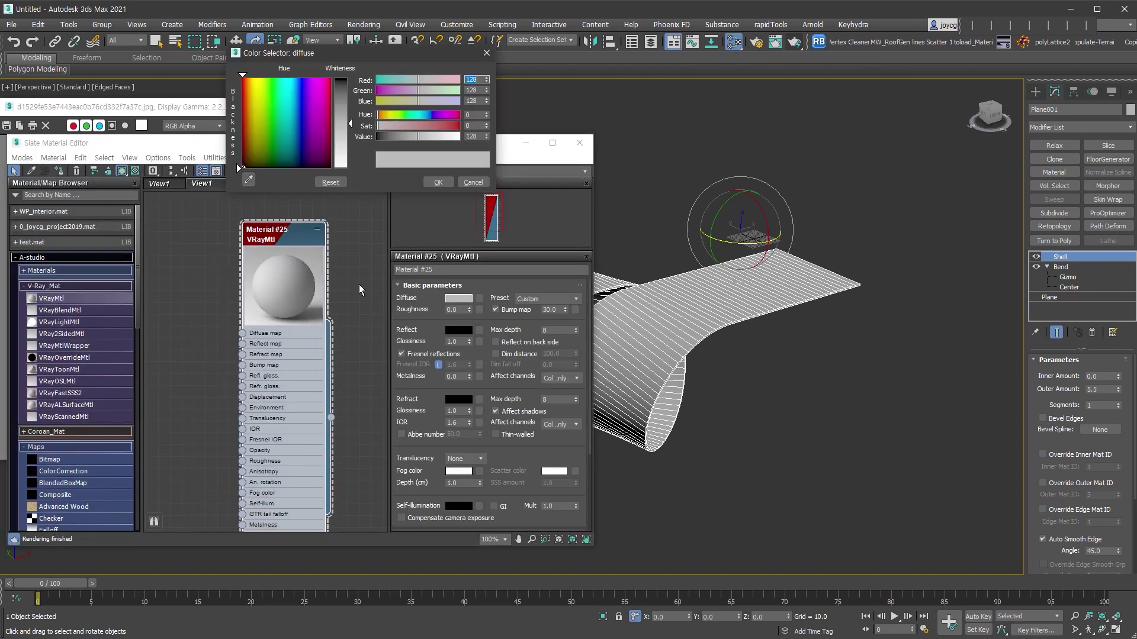
left_click_drag(269, 119, 251, 77)
left_click_drag(418, 125, 459, 126)
left_click(439, 183)
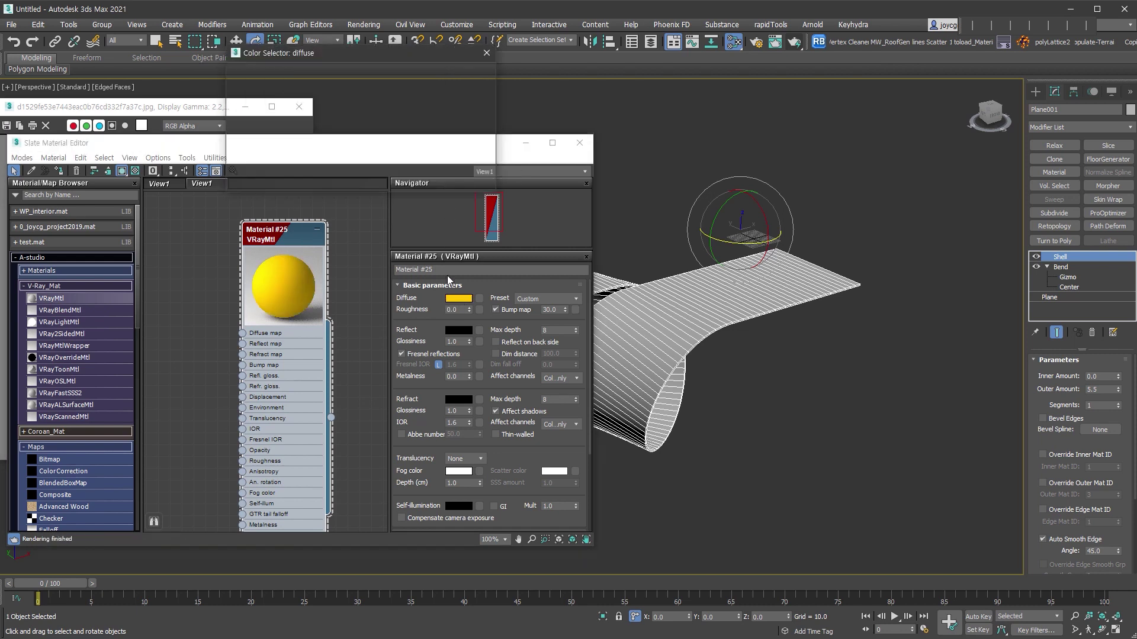
left_click(459, 298)
mouse_move(459, 125)
left_mouse_down()
mouse_move(441, 126)
mouse_move(466, 126)
left_mouse_up()
left_click(438, 183)
Set the material's reflection to gray 150 and glossiness to 0.78, and assign the material to the table
left_click(461, 330)
left_click(438, 182)
double_click(457, 342)
type(".78")
key("Return")
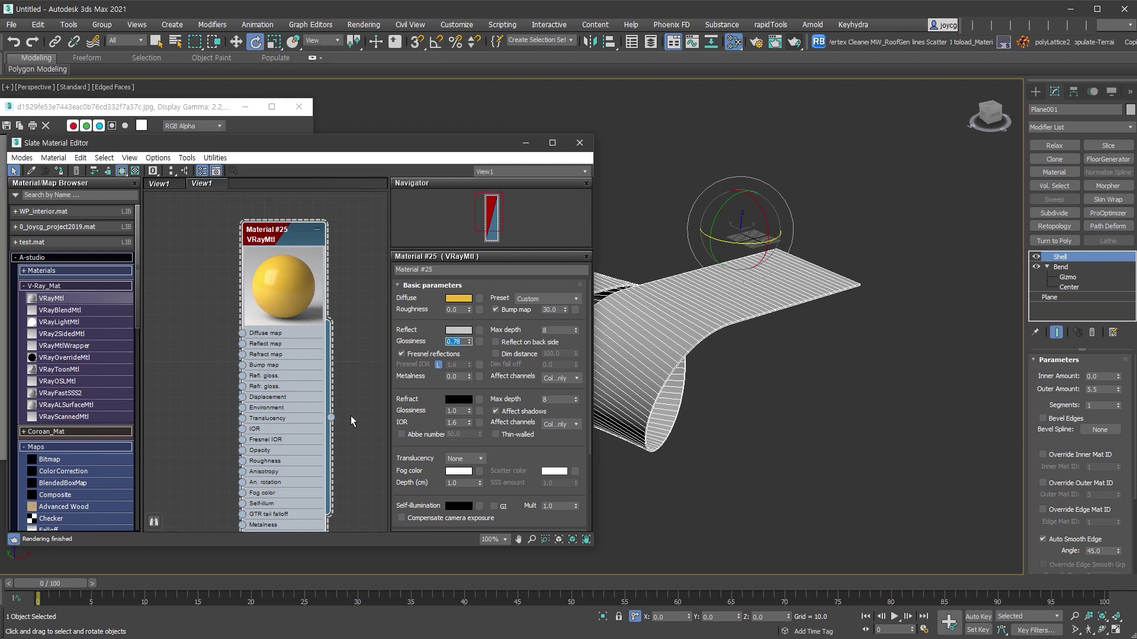
left_click(347, 415)
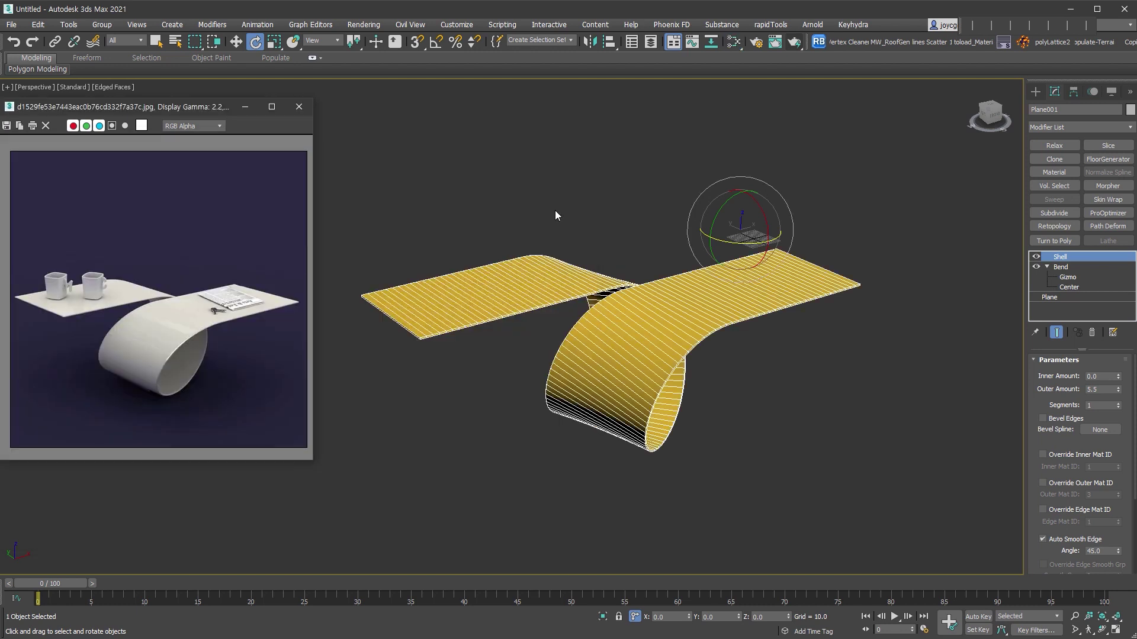
Show the safe frame, frame the table within it, and render the view with V-Ray
key("shift+f")
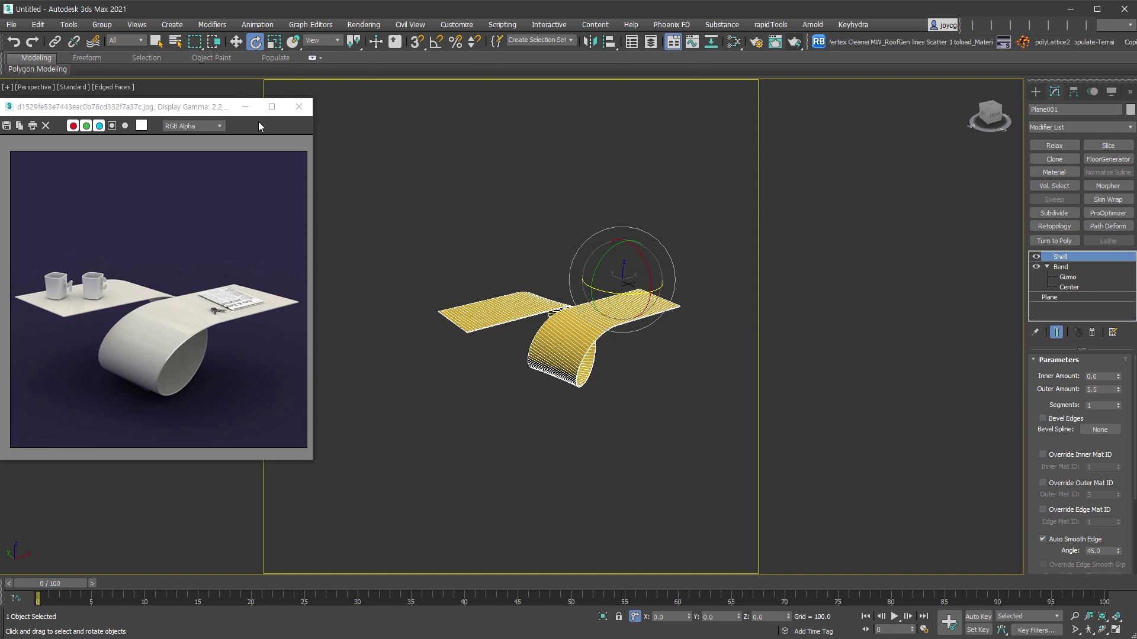
scroll(621, 330, "up", 5)
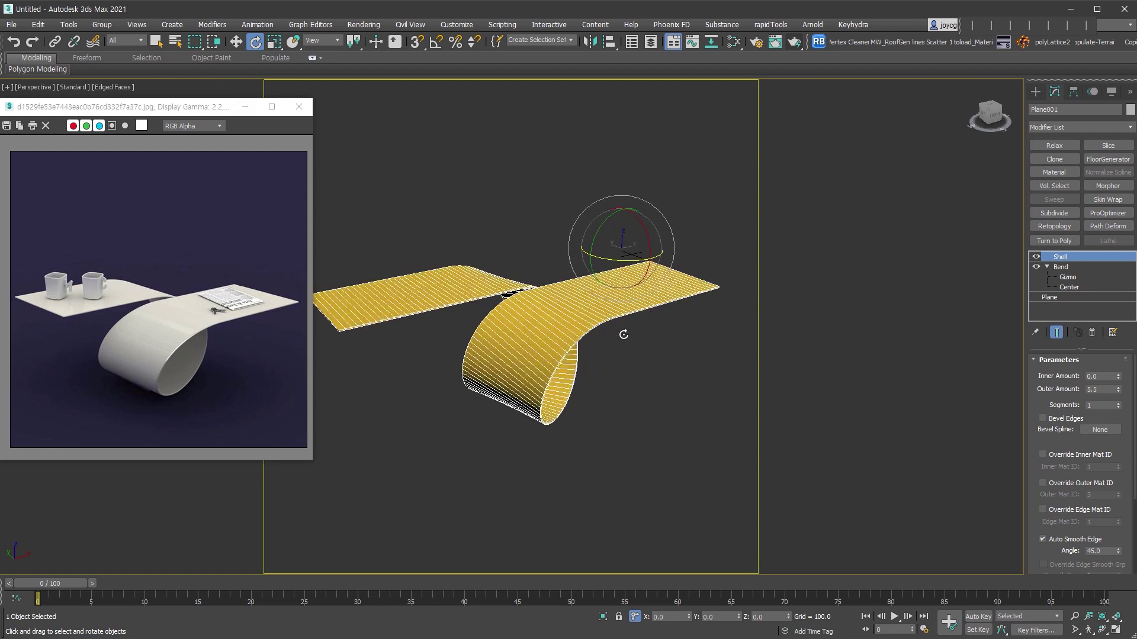
scroll(632, 346, "up", 2)
mouse_move(631, 342)
middle_mouse_down("alt")
mouse_move(645, 356)
mouse_move(626, 330)
mouse_move(621, 357)
middle_mouse_up("alt")
key("shift+q")
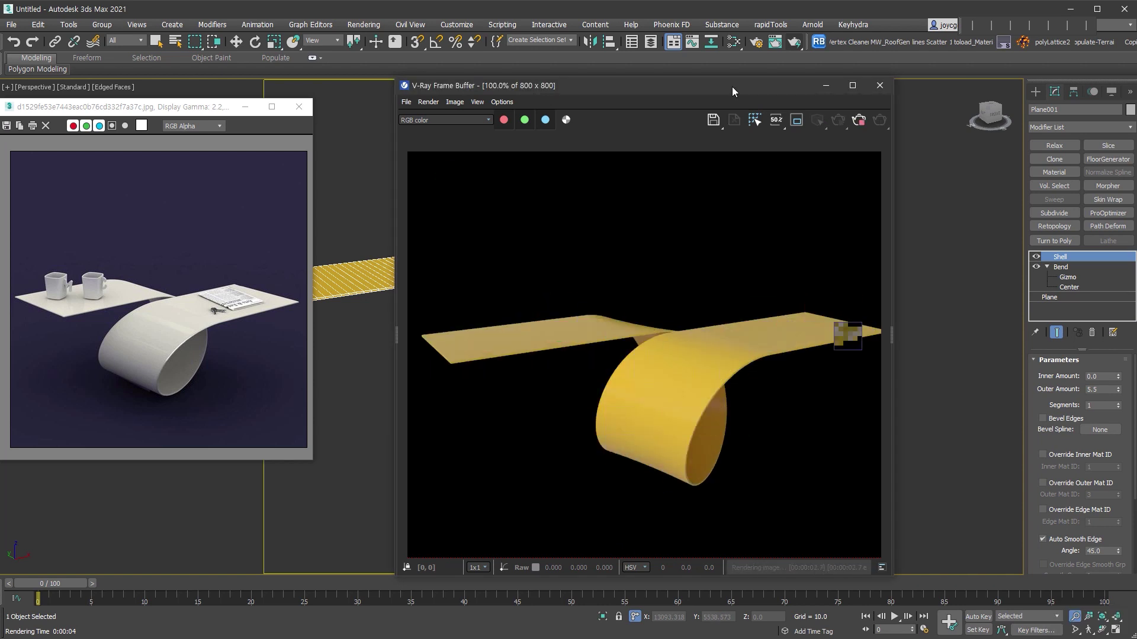
left_click_drag(732, 86, 841, 95)
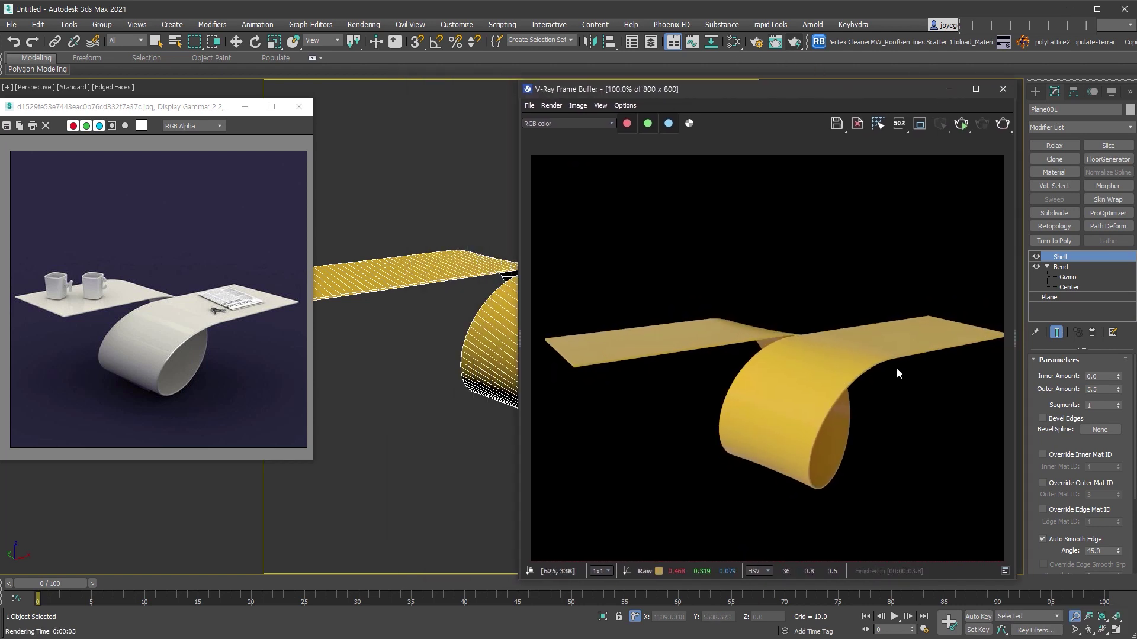
Raise the material's glossiness to 0.91 and its reflection value to 223, and render again
left_click(734, 43)
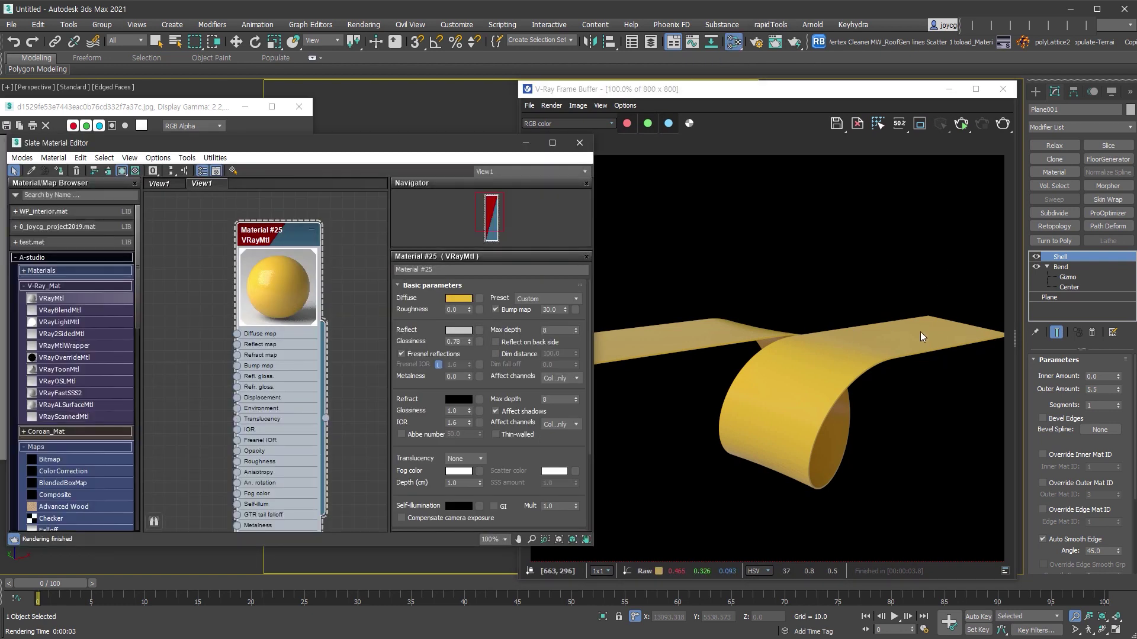
left_click_drag(469, 342, 474, 331)
left_click(459, 330)
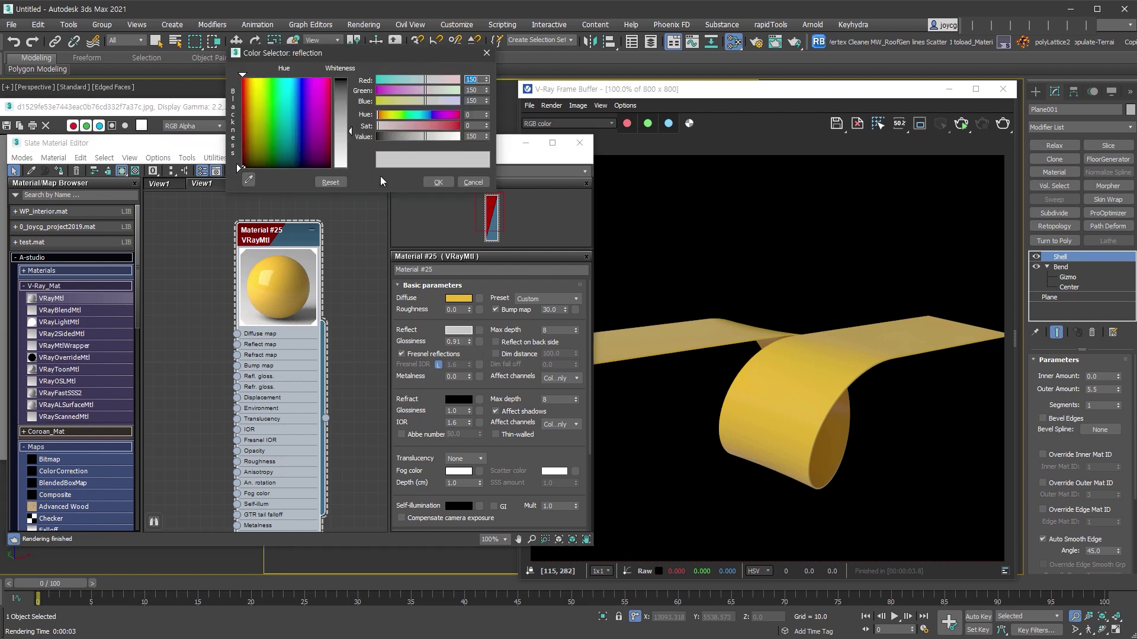
left_click_drag(427, 141, 460, 138)
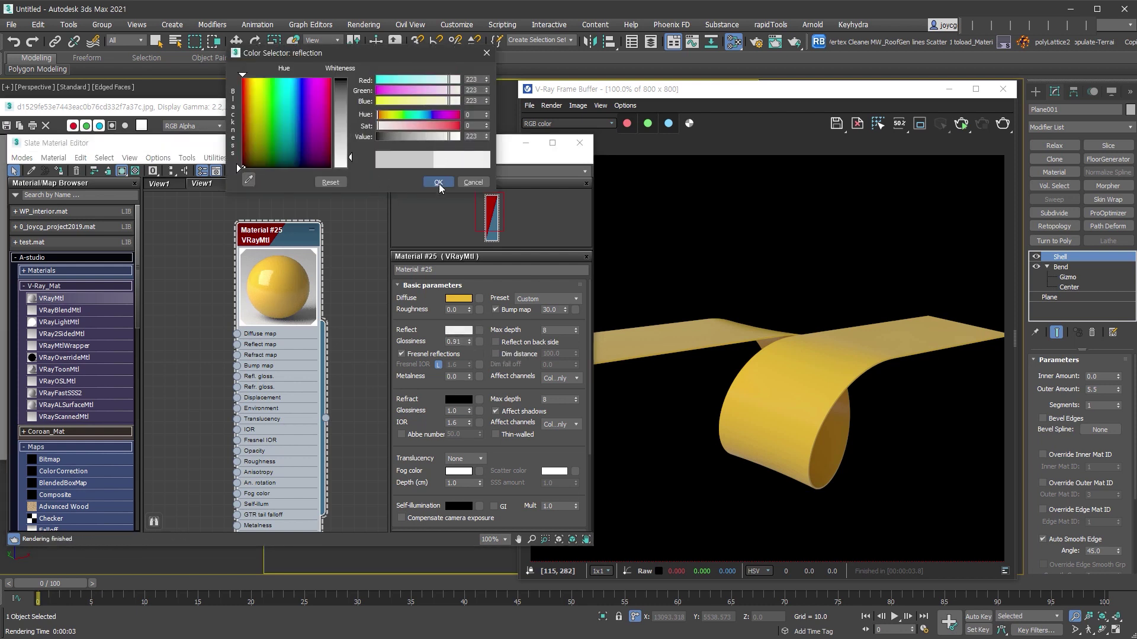
left_click(438, 182)
left_click(1002, 123)
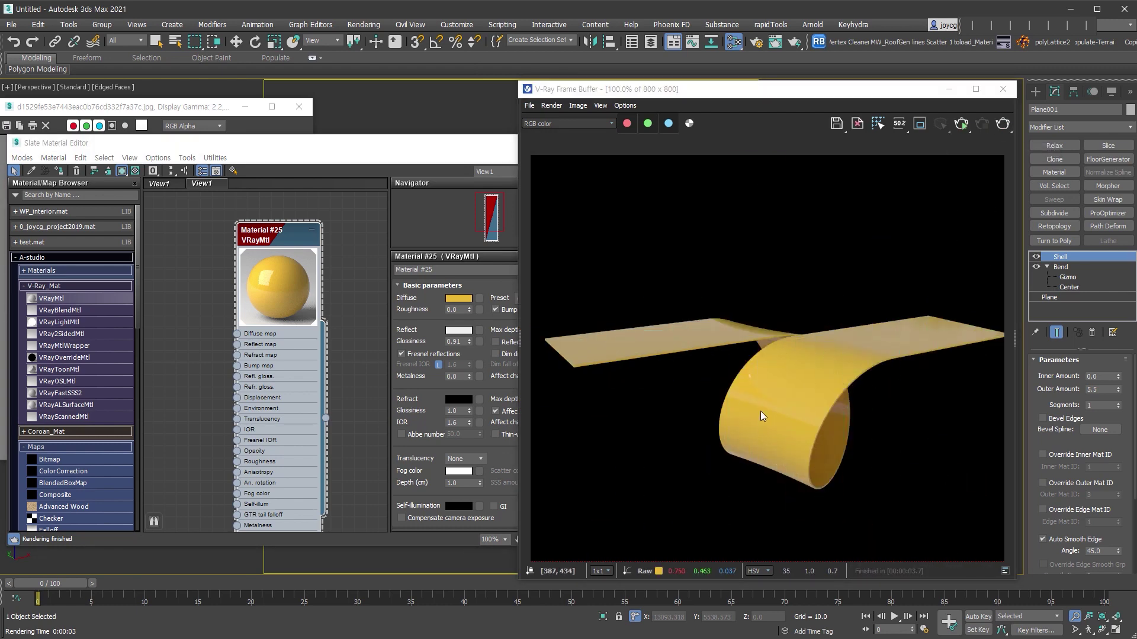
Change the material's diffuse color to a near-white gray, render the table again, and put the material editor away
left_click(458, 298)
mouse_move(326, 152)
left_mouse_down()
mouse_move(294, 167)
mouse_move(338, 83)
left_mouse_up()
left_click(438, 182)
key("shift+q")
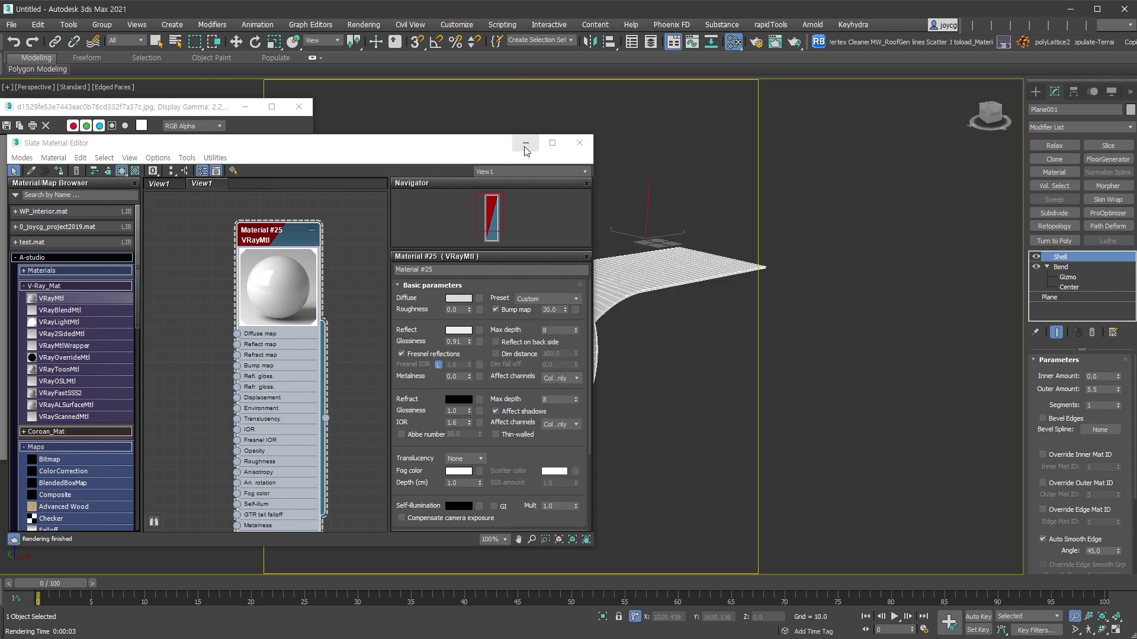
left_click(525, 145)
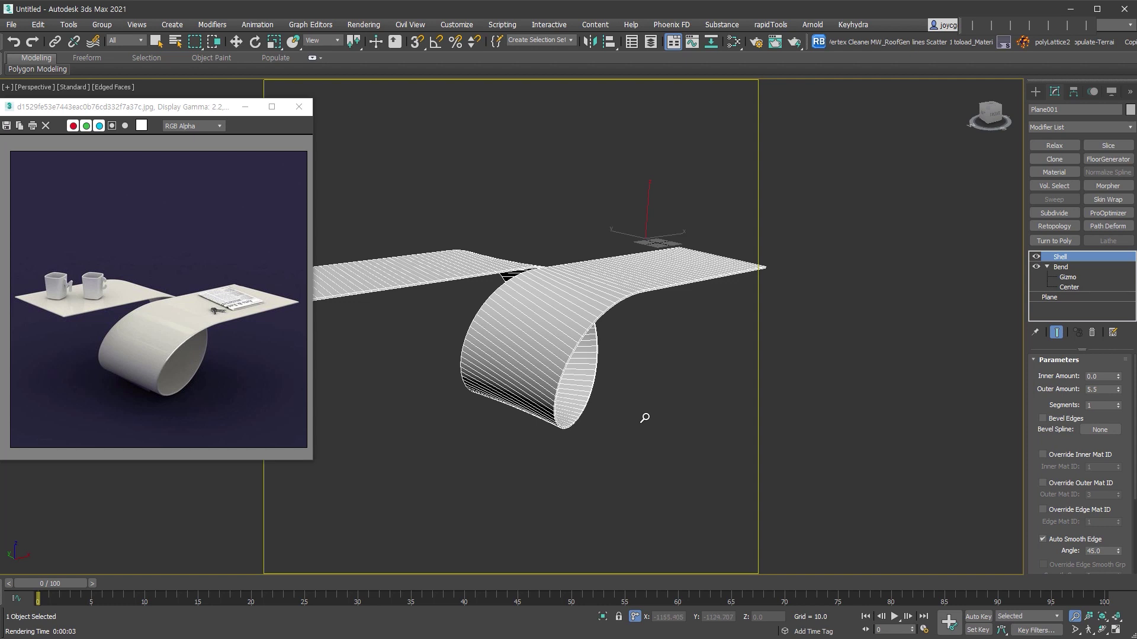
Try varying the width of the base plane beneath the Bend and Shell modifiers
left_click(1093, 302)
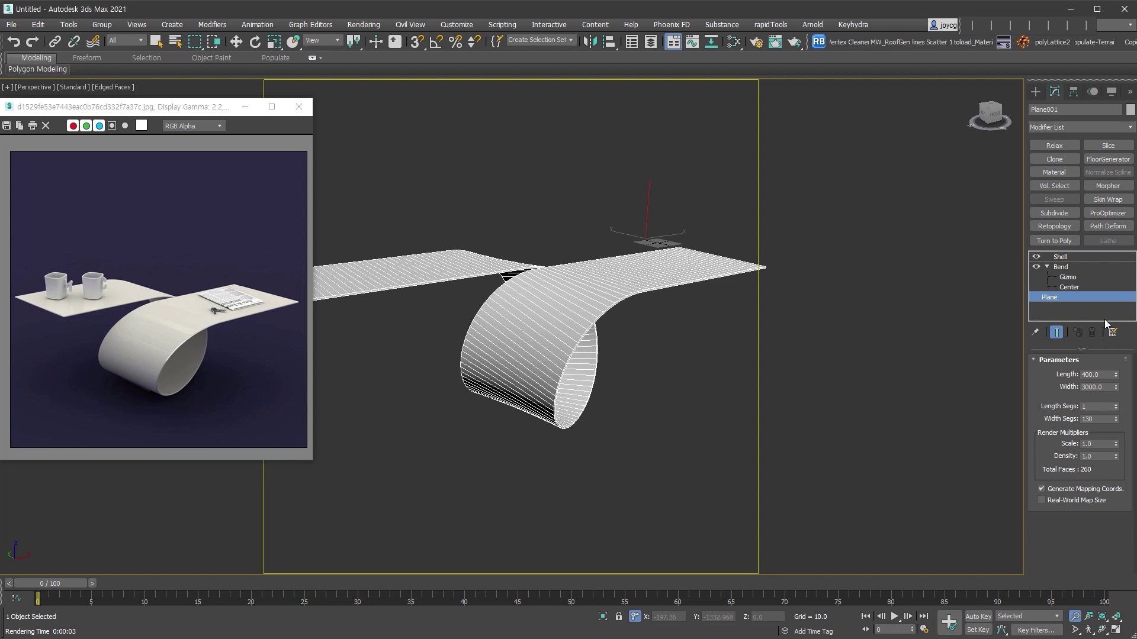
left_click_drag(1117, 389, 1089, 414)
right_click(1090, 414)
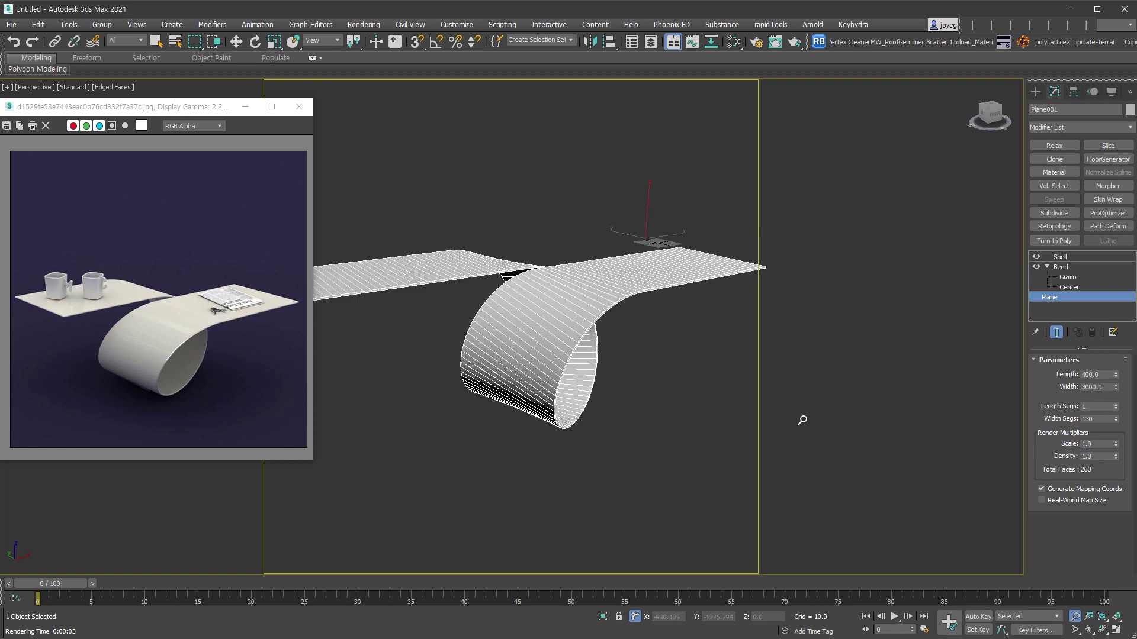